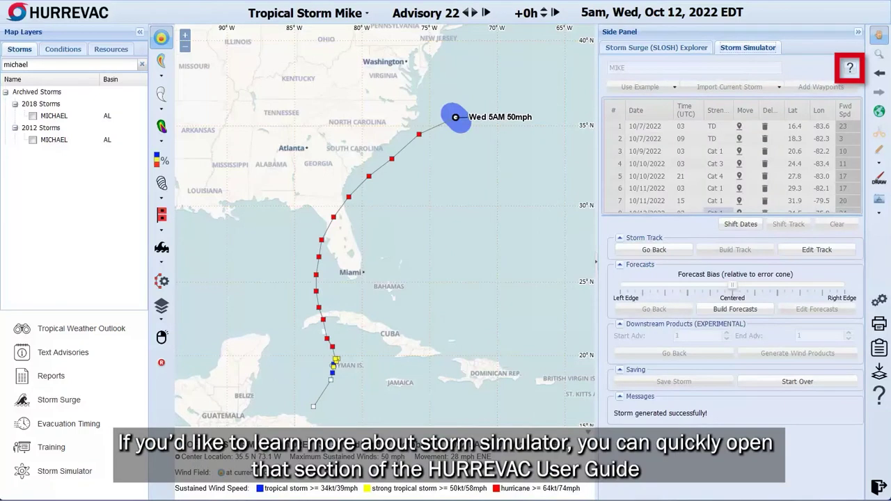
Open the Storm Simulator section of the HURREVAC User Guide.
left_click(849, 67)
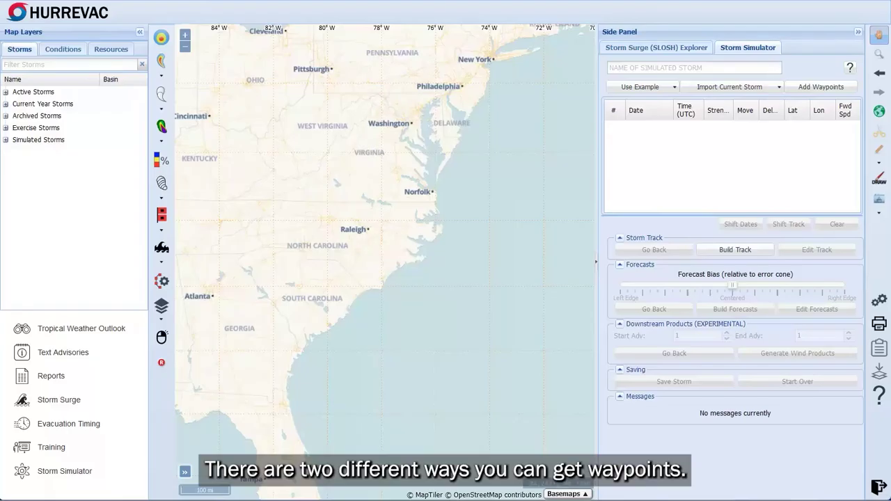
Add seven daily waypoints from the Caribbean at 15.1, -79.4 through the Gulf and Georgia to North Carolina at 35.2, -80.5, and finish the path.
left_click(185, 47)
left_click_drag(385, 263, 397, 157)
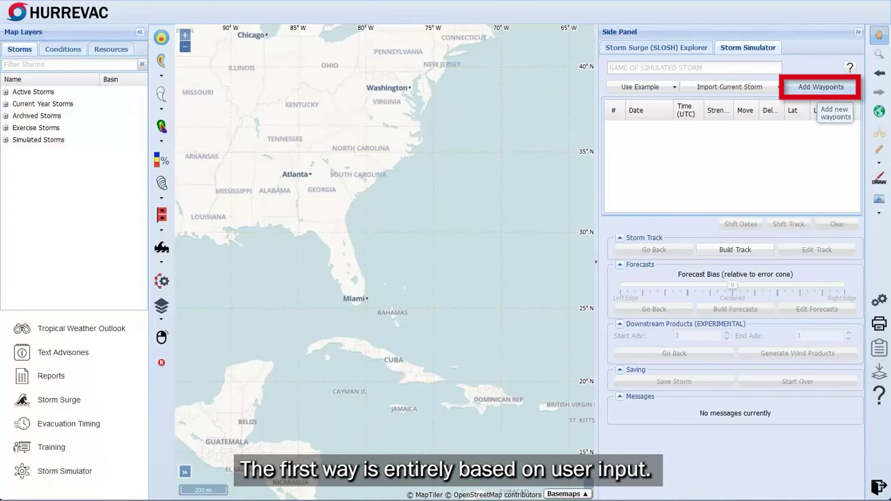
left_click(821, 87)
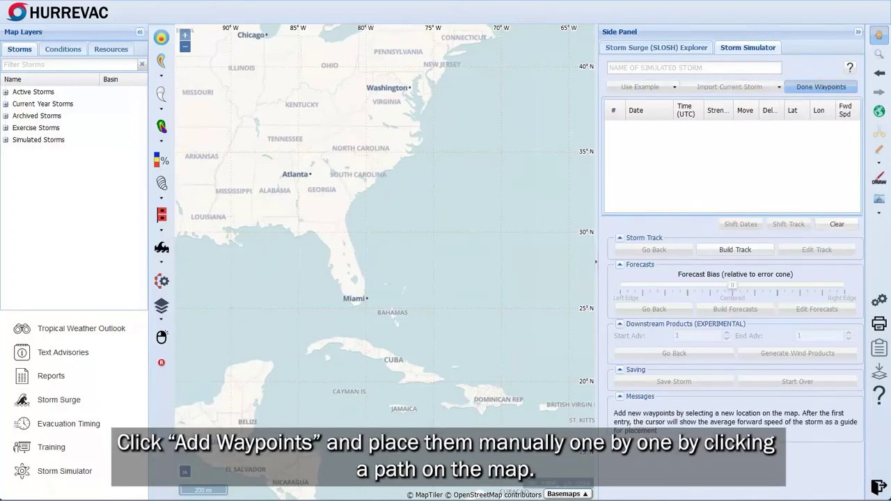
left_click(371, 451)
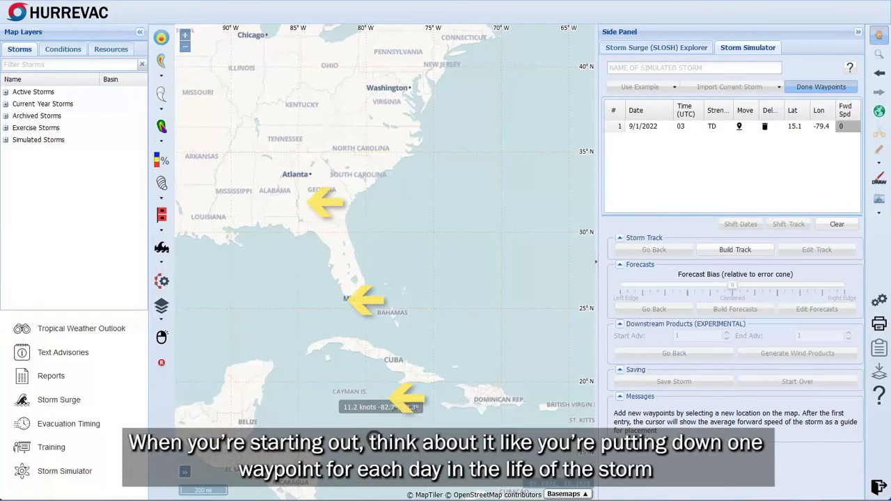
left_click(330, 405)
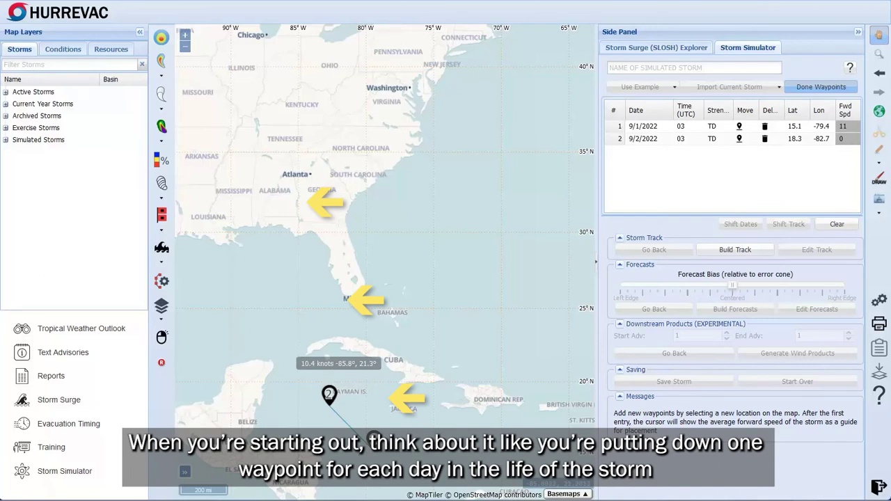
left_click(287, 362)
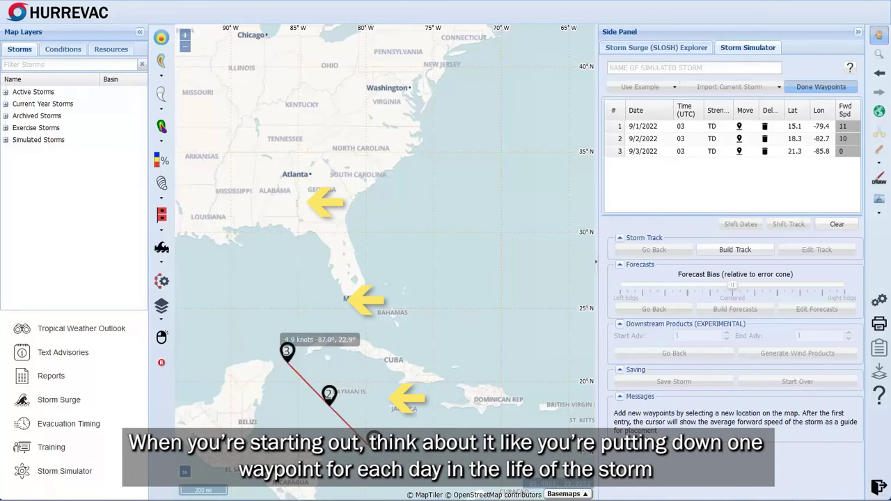
left_click(256, 307)
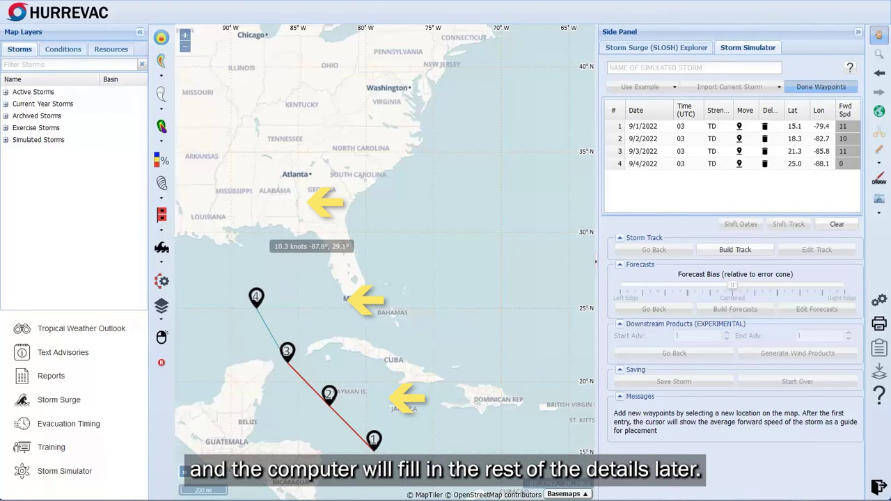
left_click(260, 245)
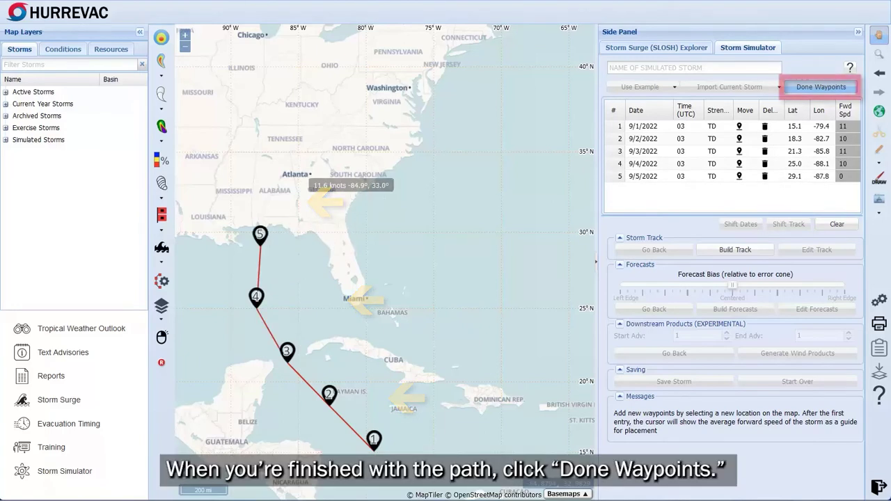
left_click(300, 183)
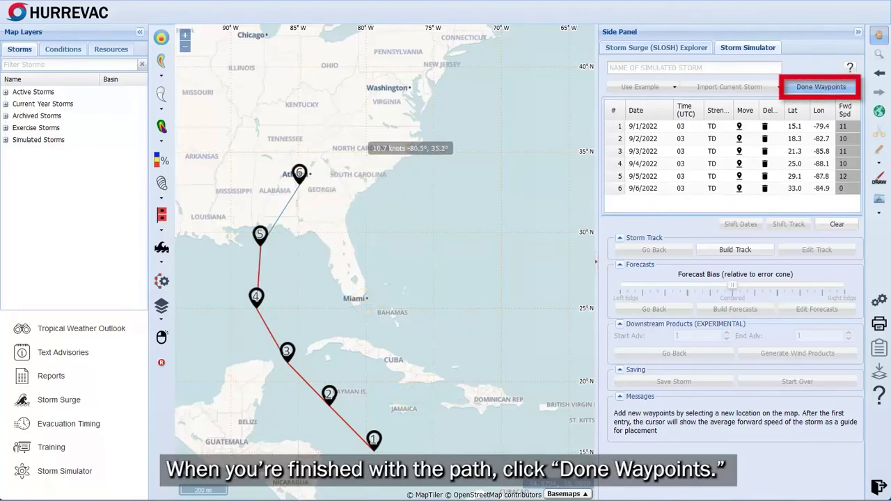
left_click(359, 147)
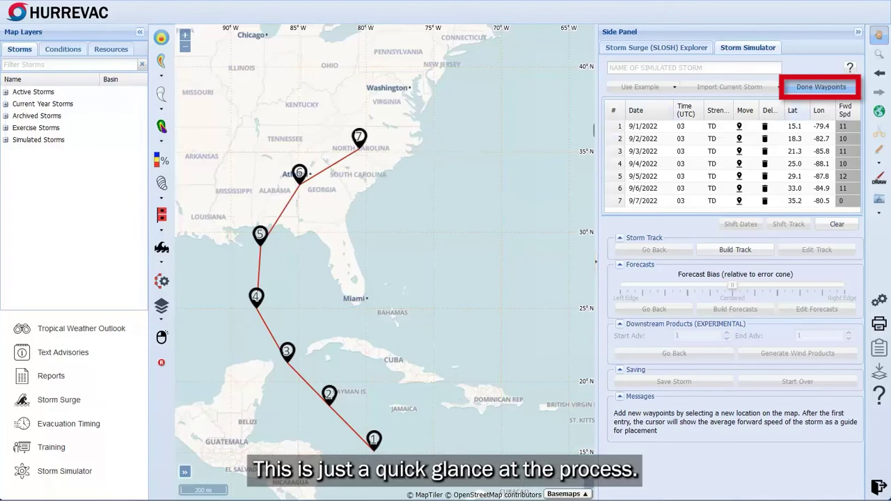
left_click(821, 87)
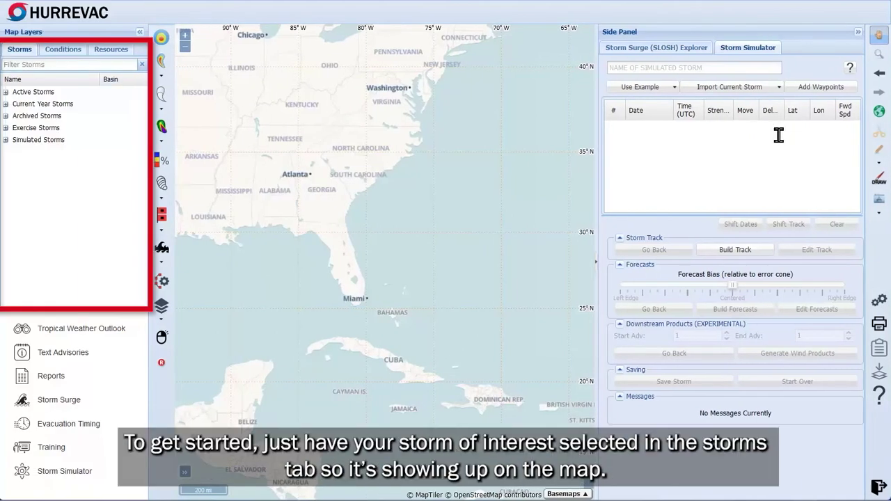
Filter the storm list for "michael" and display the archived 2018 storm Michael on the map.
type("michael")
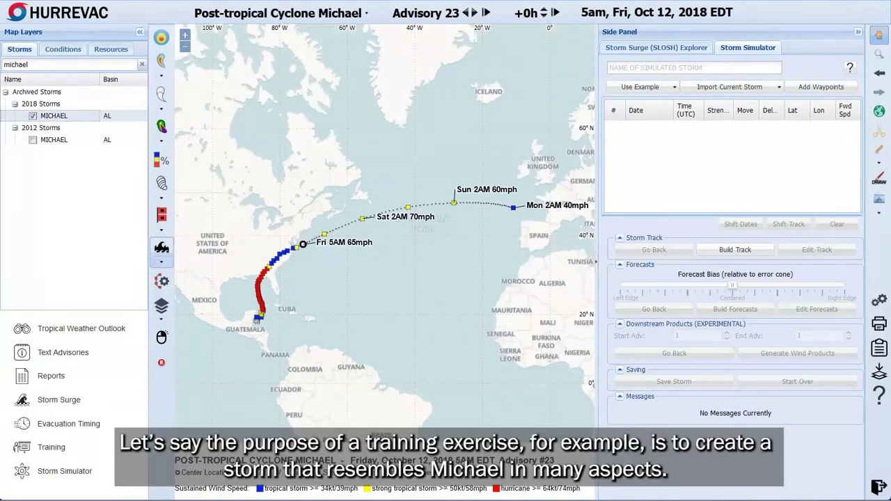
scroll(199, 276, "up", 2)
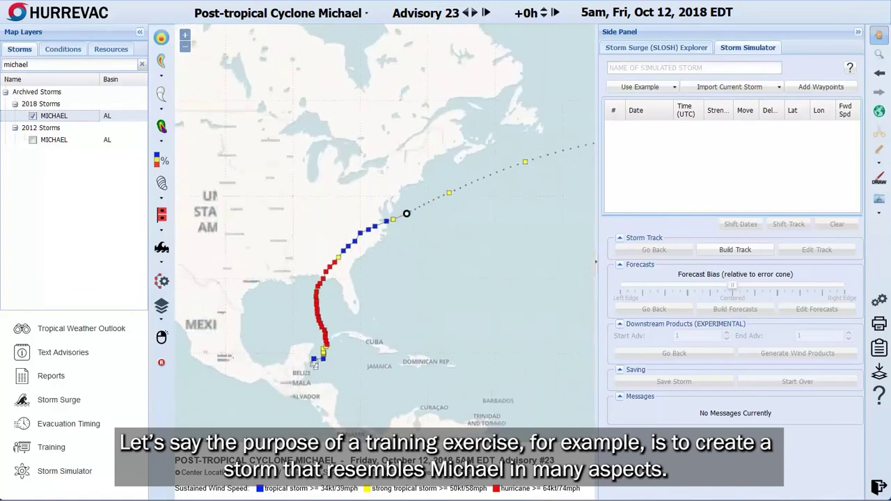
scroll(281, 342, "up", 1)
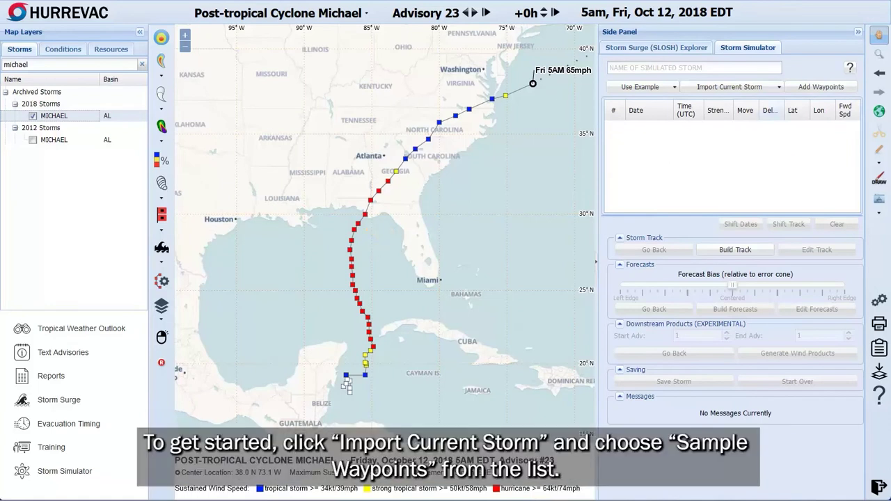
Import Michael's sample waypoints into the simulator as a storm named MIKE, with waypoint 1 dated 10/7/2022 at 3 UTC.
left_click(779, 87)
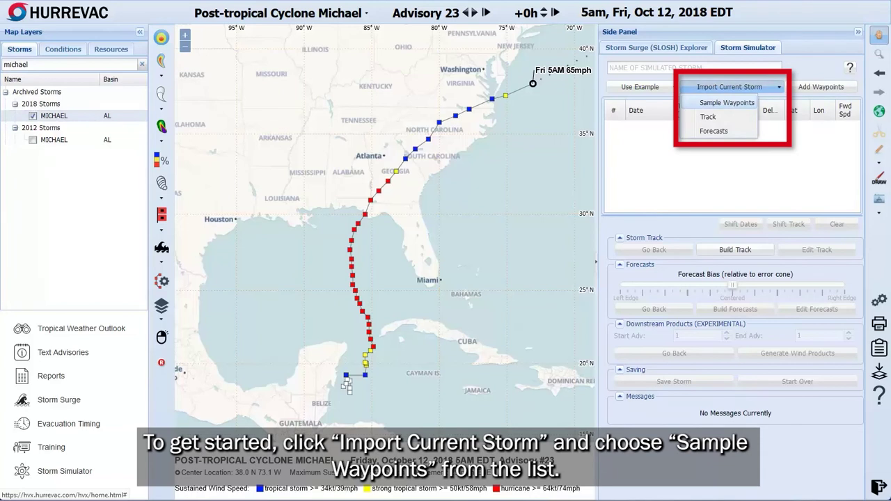
left_click(726, 102)
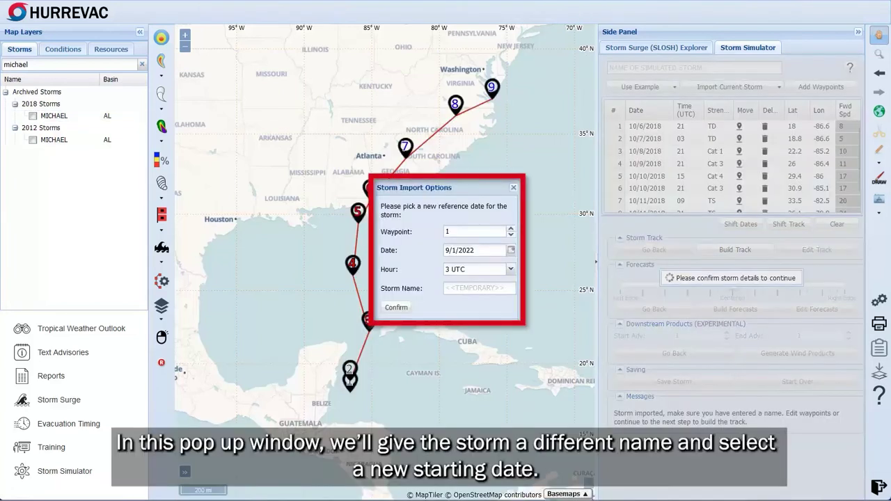
left_click(478, 288)
type("MIKE")
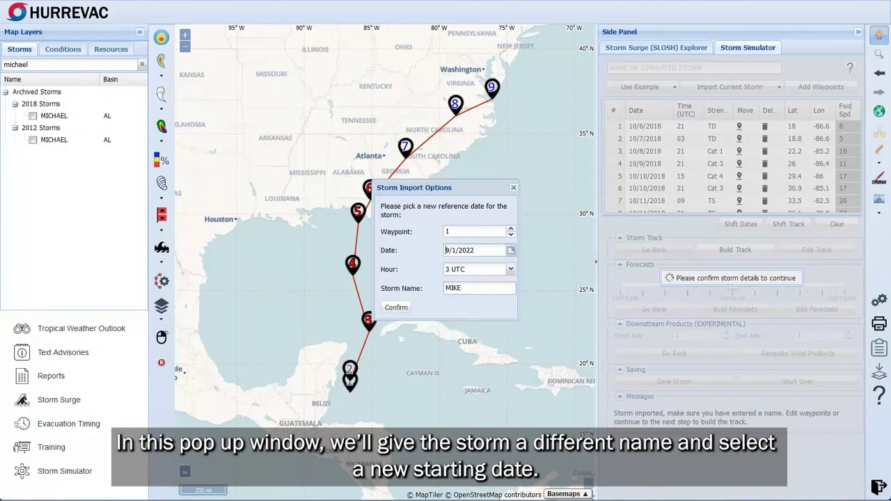
left_click(511, 250)
left_click(512, 263)
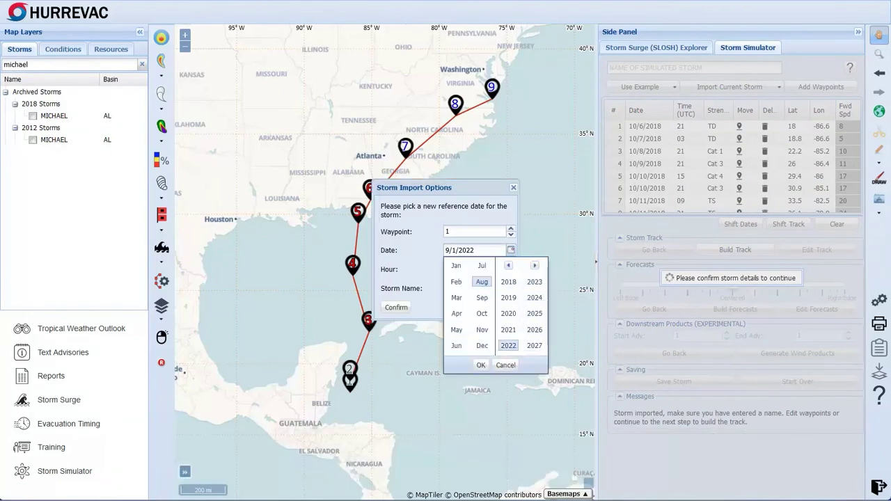
left_click(481, 313)
left_click(481, 365)
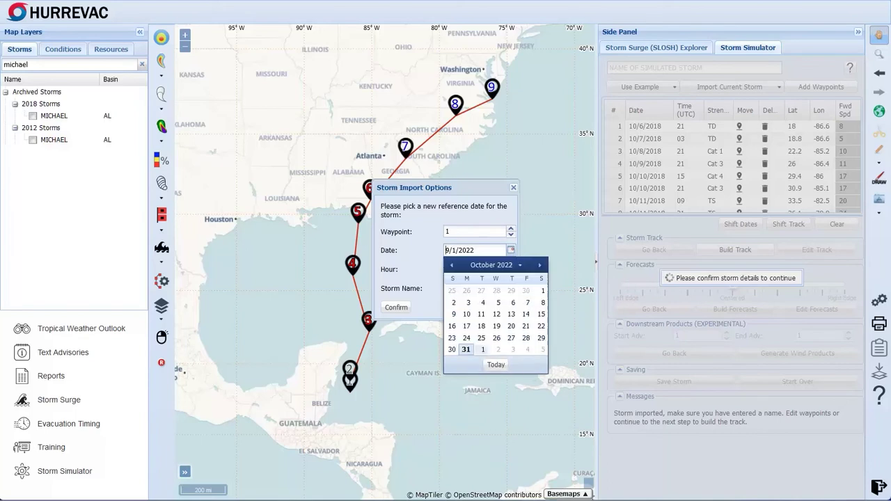
left_click(527, 302)
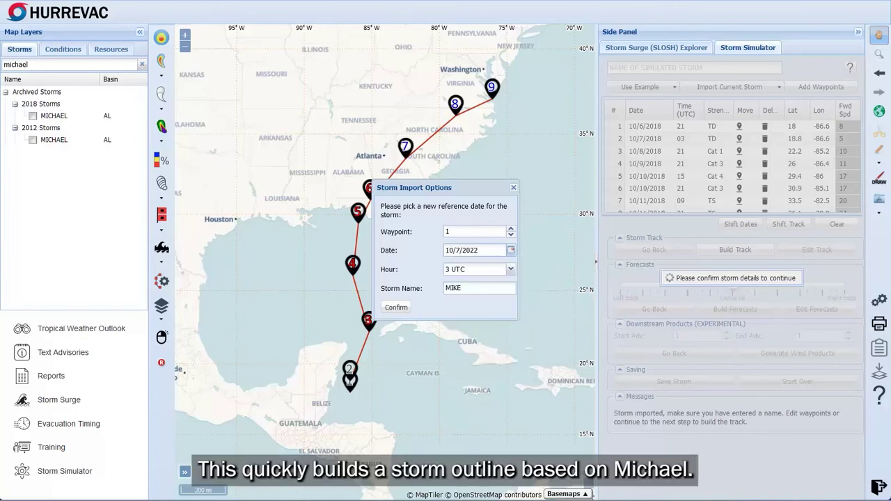
left_click(396, 307)
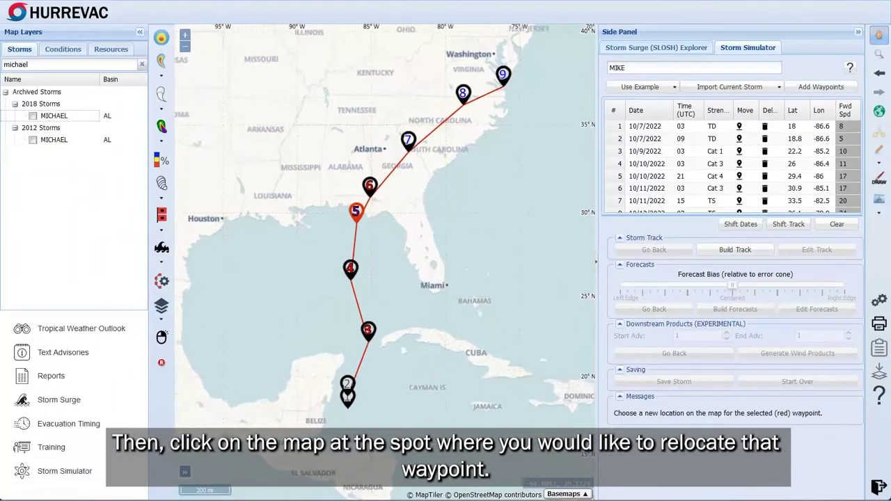
Move waypoint 5 alone to a spot just off Florida's west coast near Sarasota, at about 27.5, -83.3.
scroll(334, 248, "up", 1)
scroll(334, 248, "up", 2)
scroll(383, 258, "down", 3)
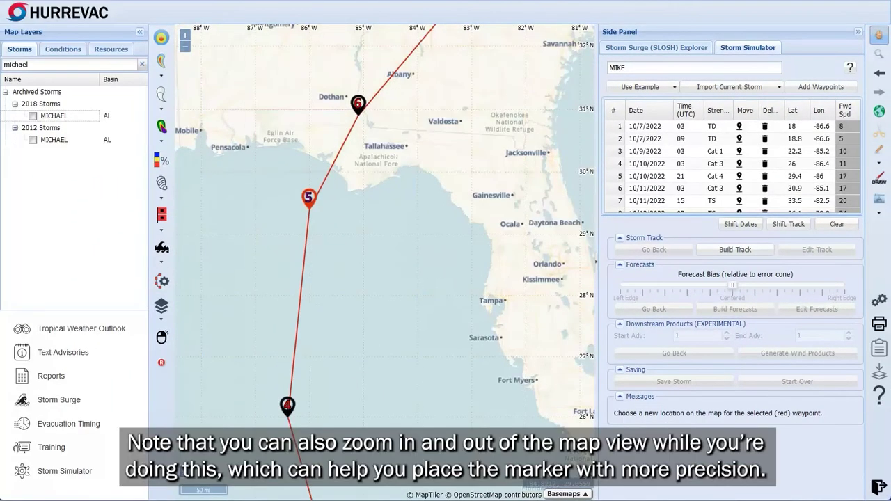
left_click(458, 326)
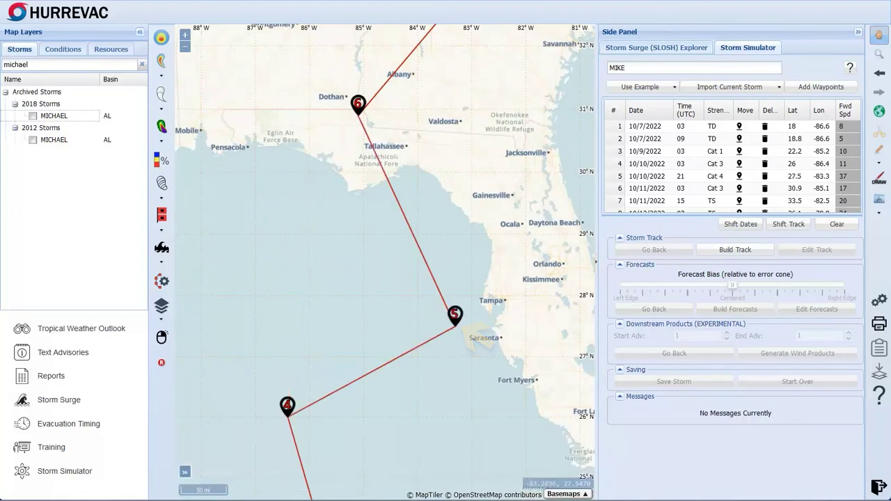
Move waypoint 6 to the coast near Jacksonville at about 30.7, -81.5, and waypoint 4 into the Gulf off southwestern Florida.
left_click(739, 187)
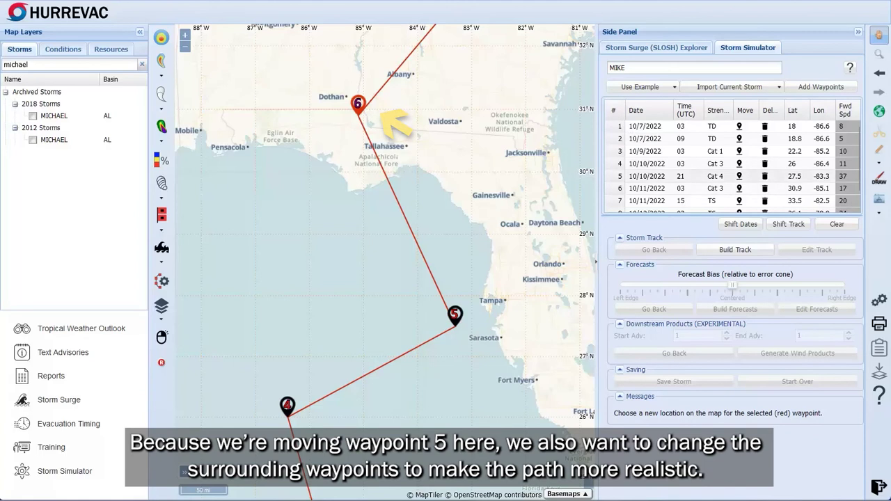
left_click(551, 124)
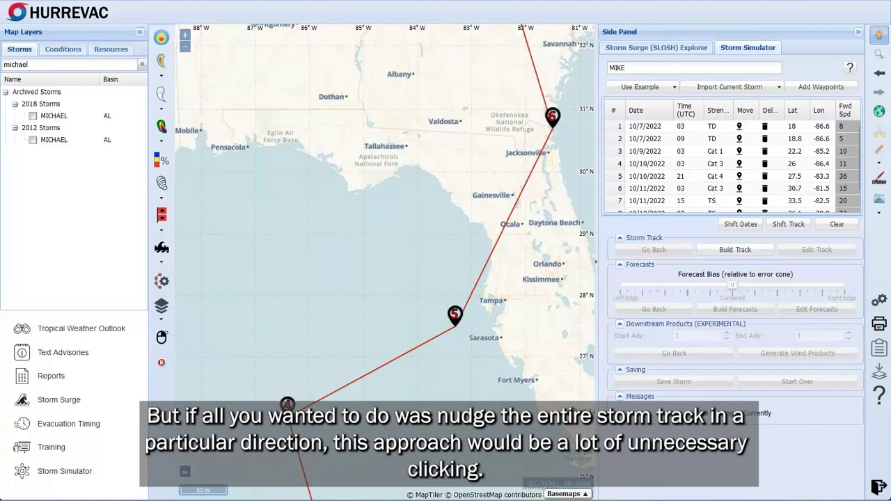
scroll(414, 168, "down", 1)
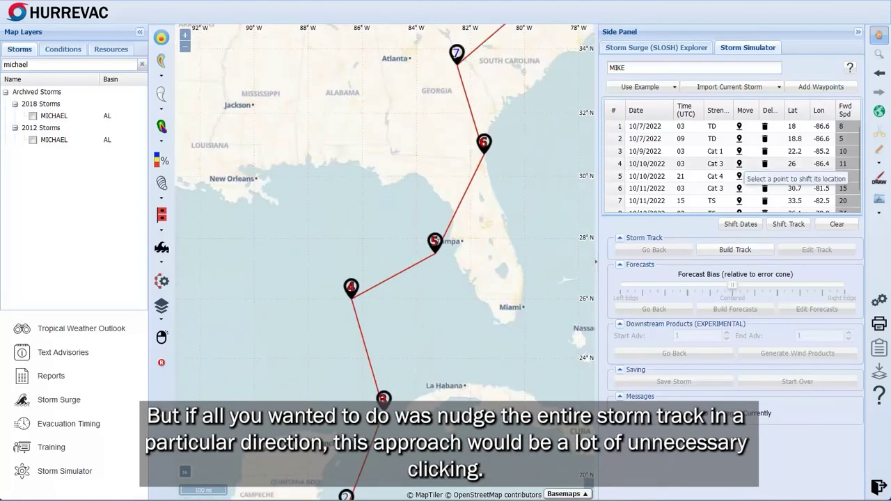
left_click(739, 163)
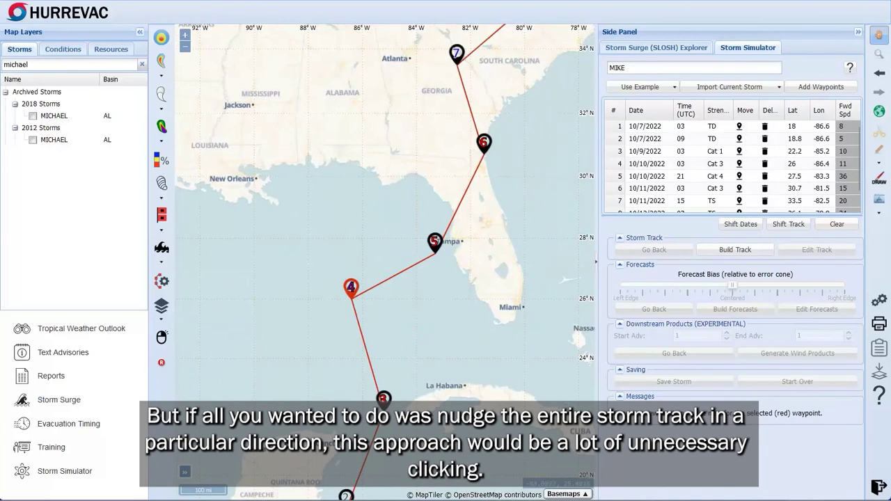
left_click(419, 317)
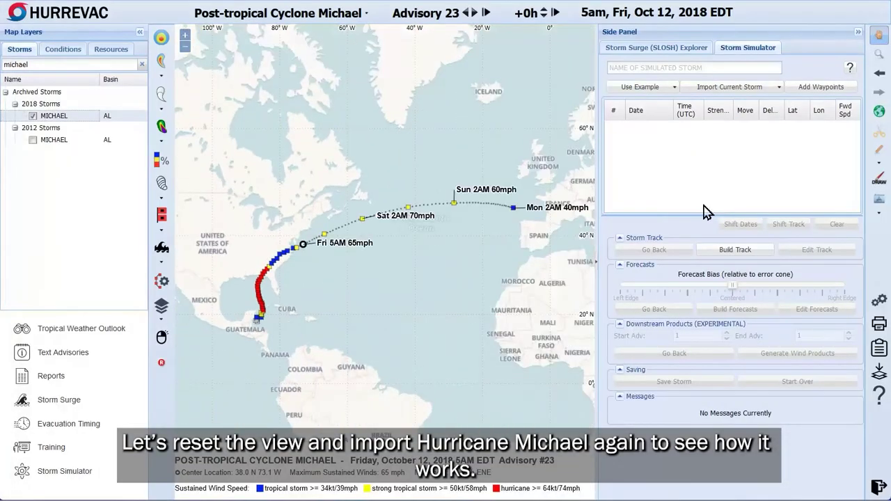
Import Michael's sample waypoints again as MIKE, with waypoint 1 dated 10/7/2022 at 3 UTC.
left_click(729, 86)
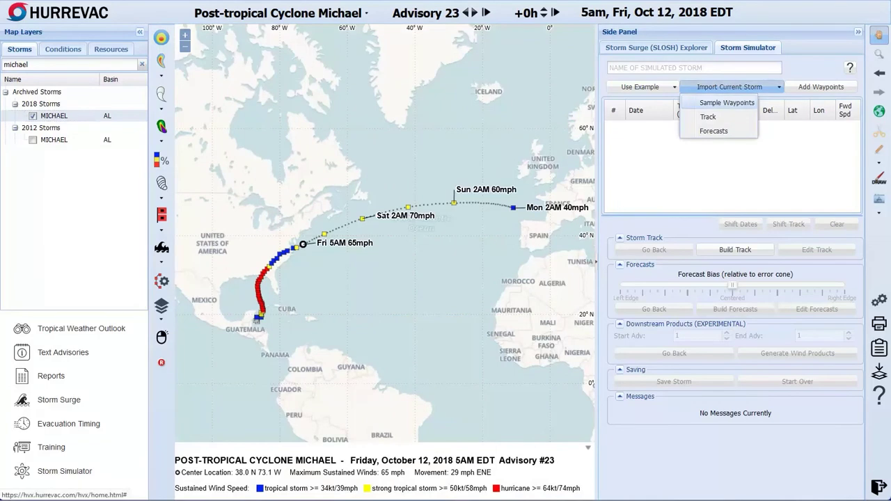
left_click(708, 116)
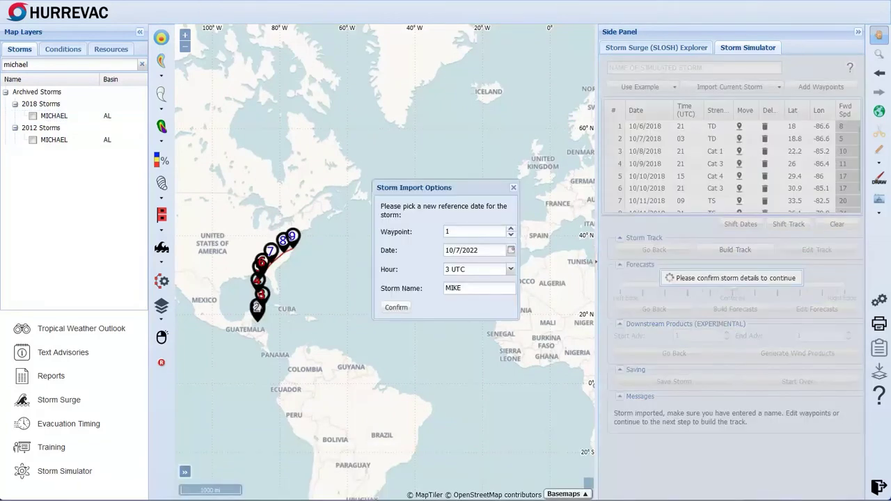
left_click(396, 307)
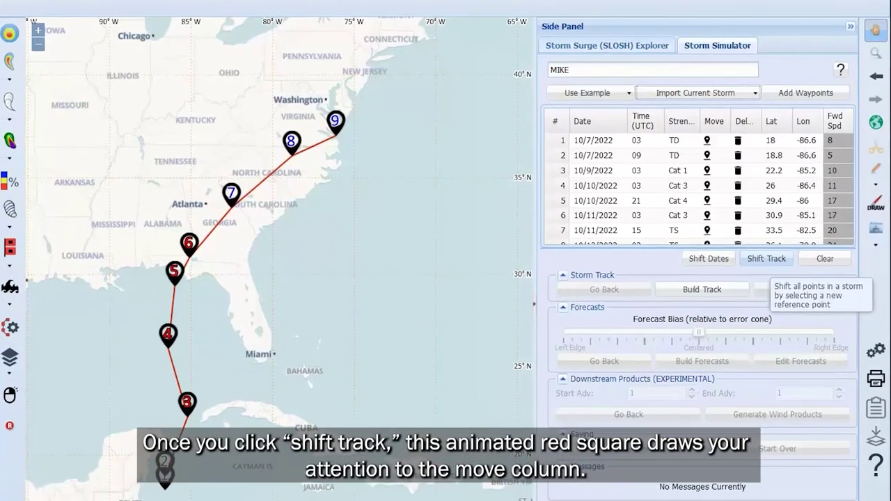
Shift the entire storm track east by relocating waypoint 5 as the reference point to Florida's west coast near Tampa.
left_click(758, 269)
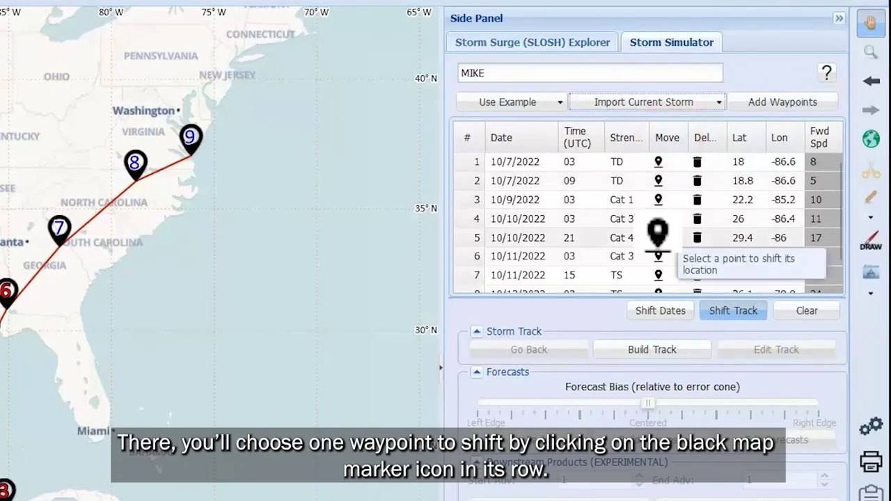
left_click(658, 238)
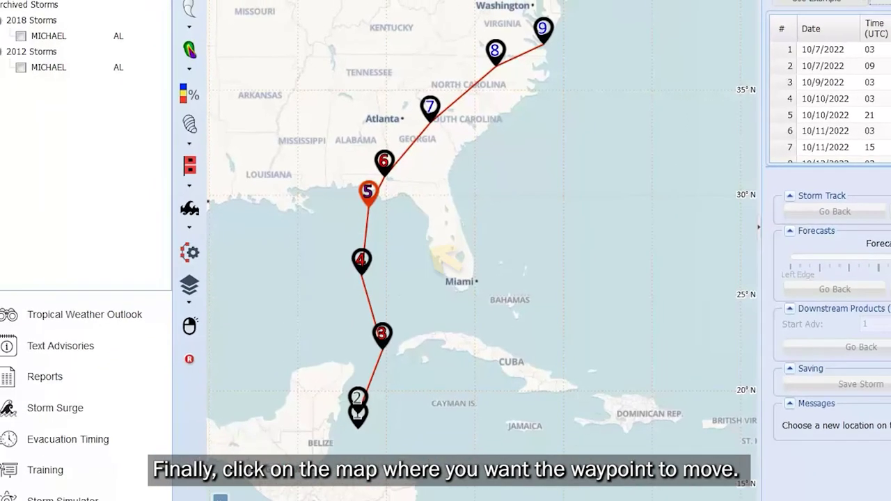
left_click(420, 241)
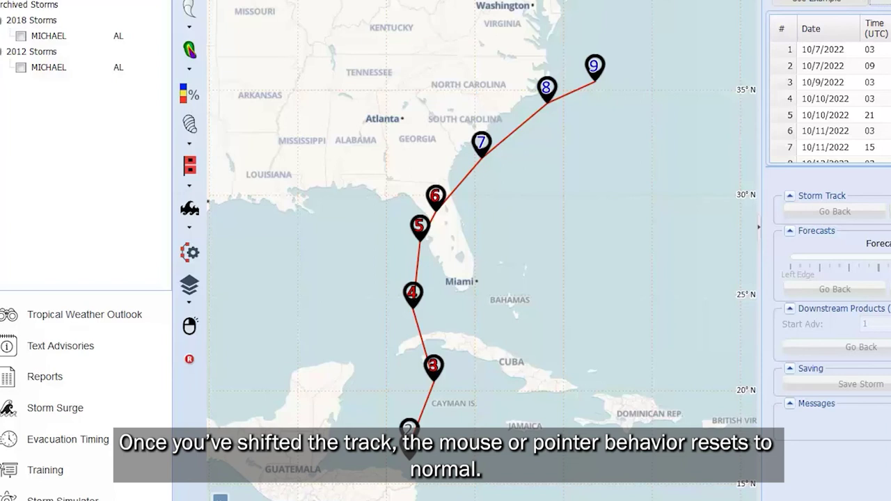
left_click_drag(483, 251, 517, 240)
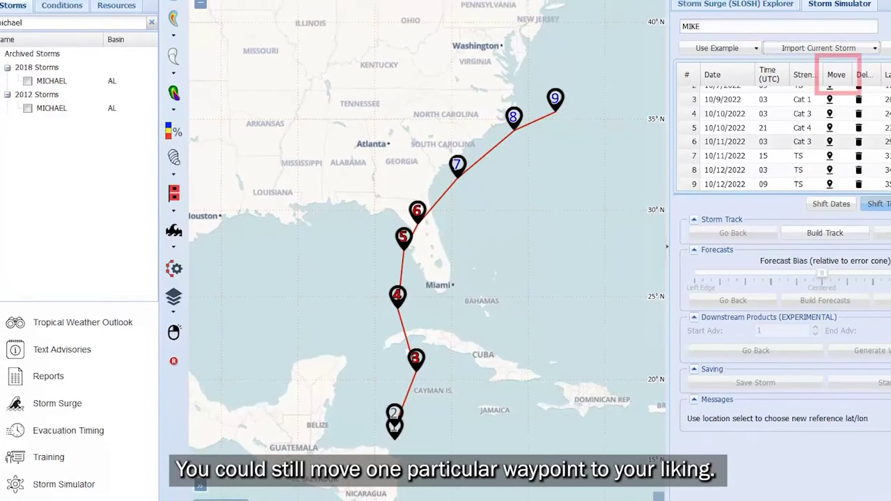
Shift the whole track slightly west by relocating waypoint 5 to about 27.7, -83.4, and try to delete waypoint 9.
left_click(789, 141)
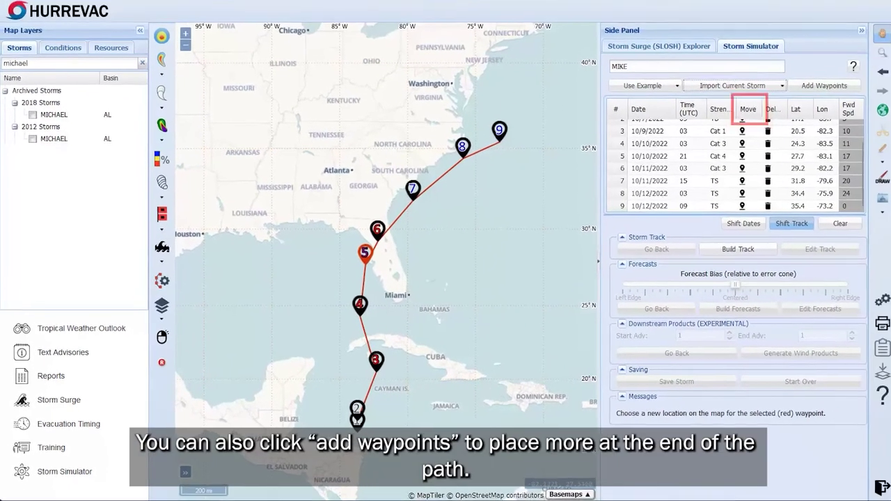
left_click(360, 265)
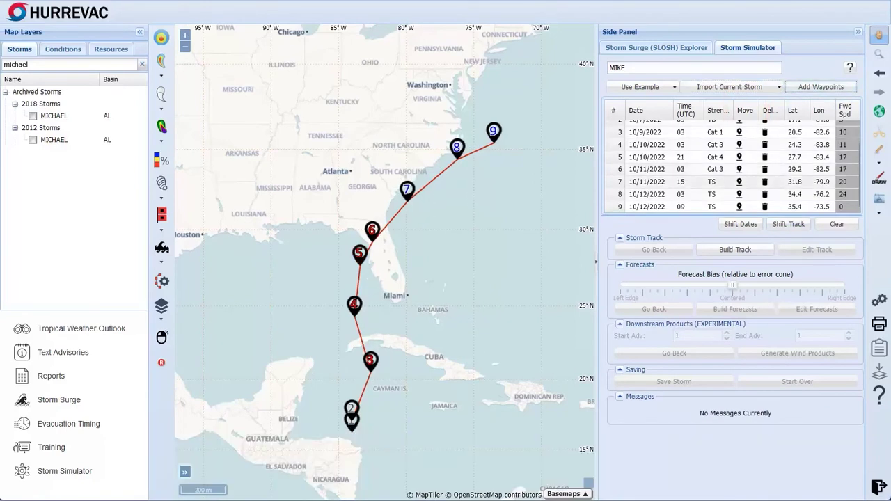
left_click(764, 207)
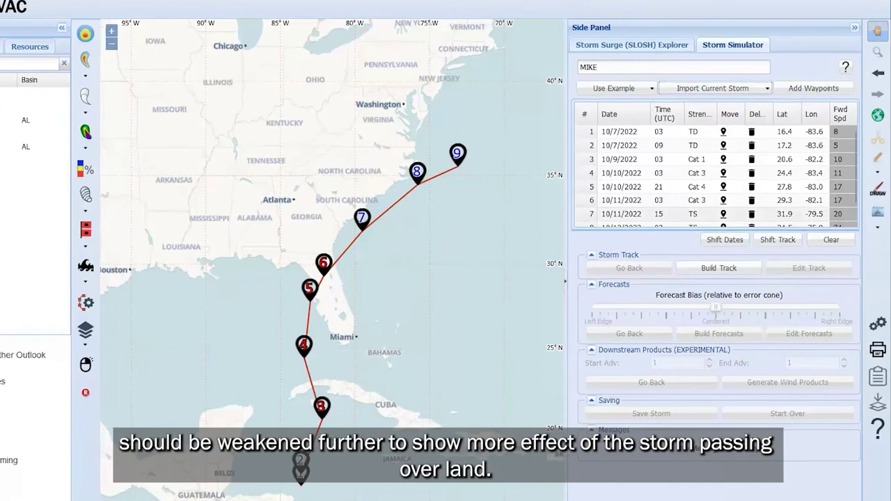
Weaken waypoint 6 over northern Florida by setting its strength to Cat 1.
double_click(683, 210)
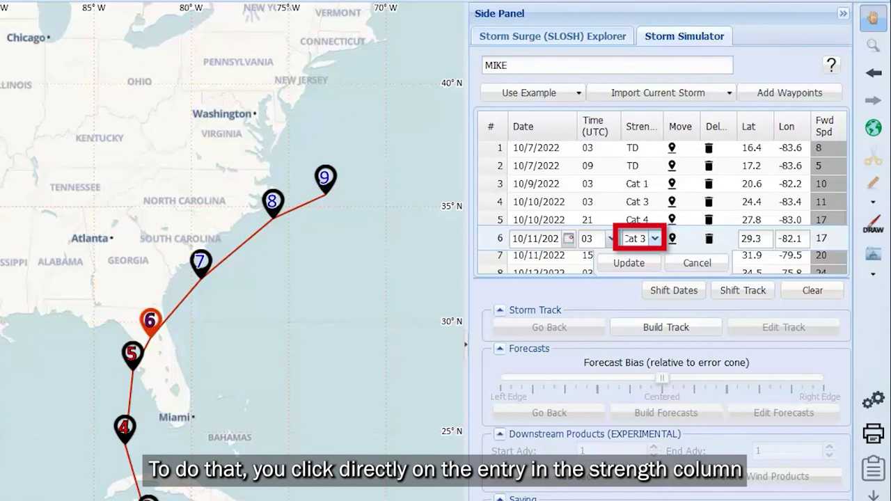
left_click(654, 238)
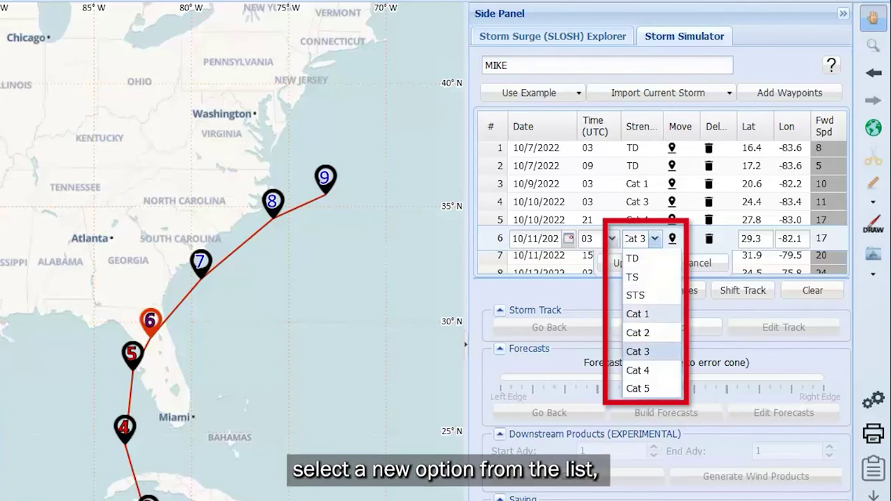
left_click(637, 314)
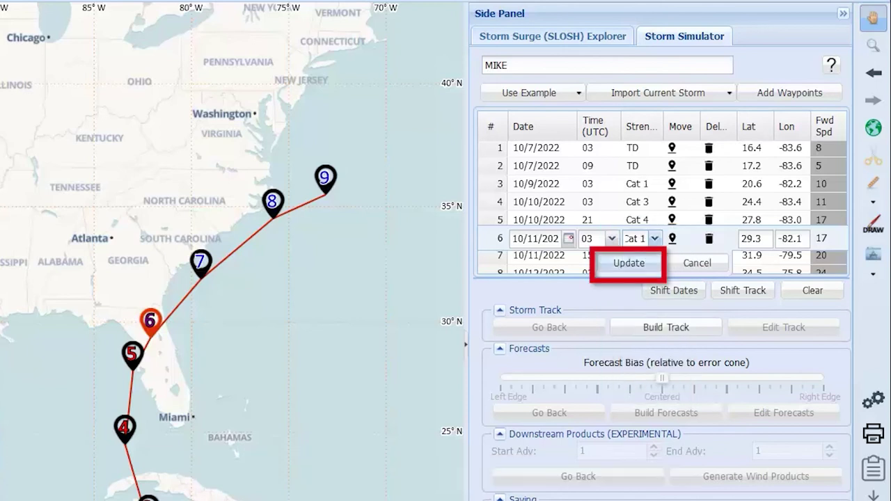
left_click(628, 263)
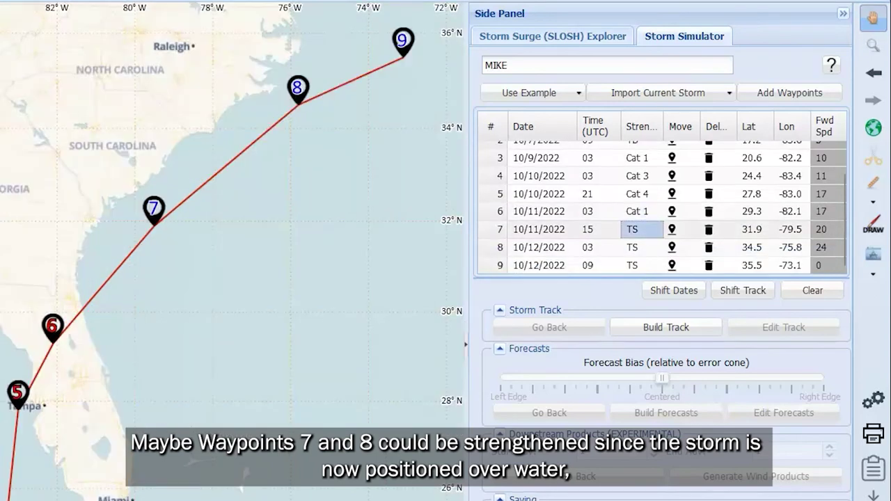
Strengthen waypoints 7 and 8 off the Carolina coast by setting the strength of each to Cat 1.
double_click(641, 229)
left_click(654, 231)
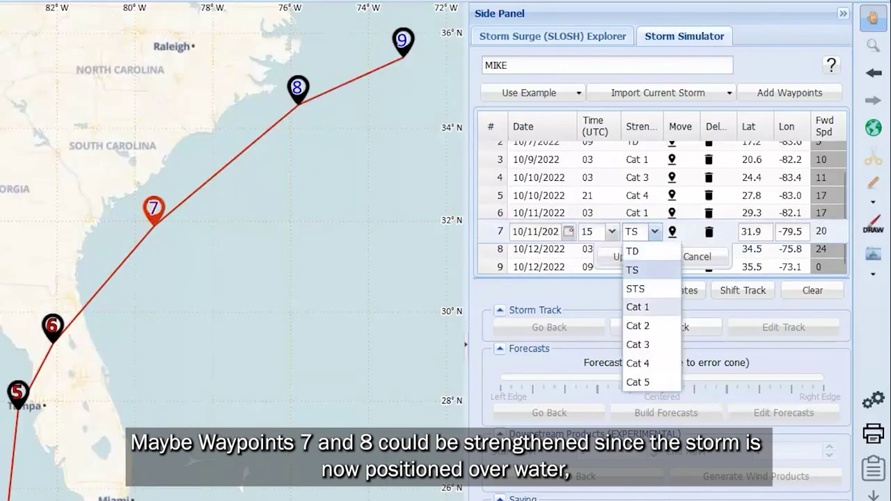
left_click(649, 304)
left_click(628, 256)
left_click(632, 249)
left_click(654, 249)
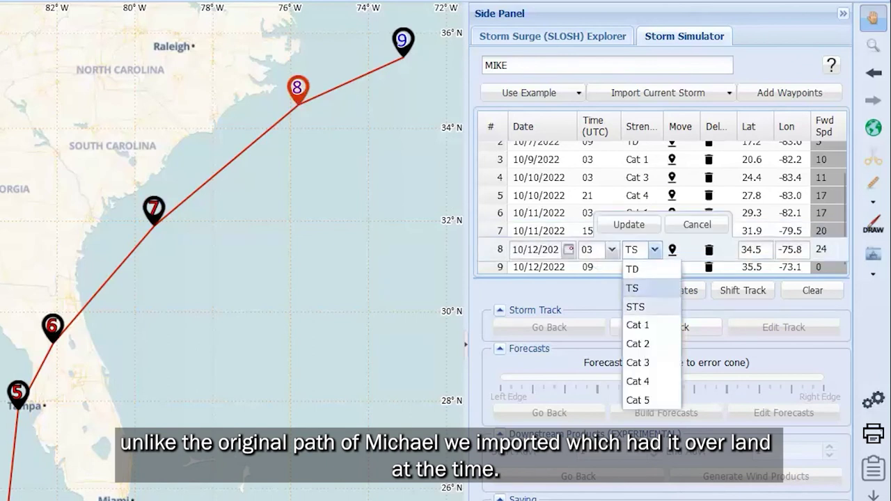
left_click(637, 325)
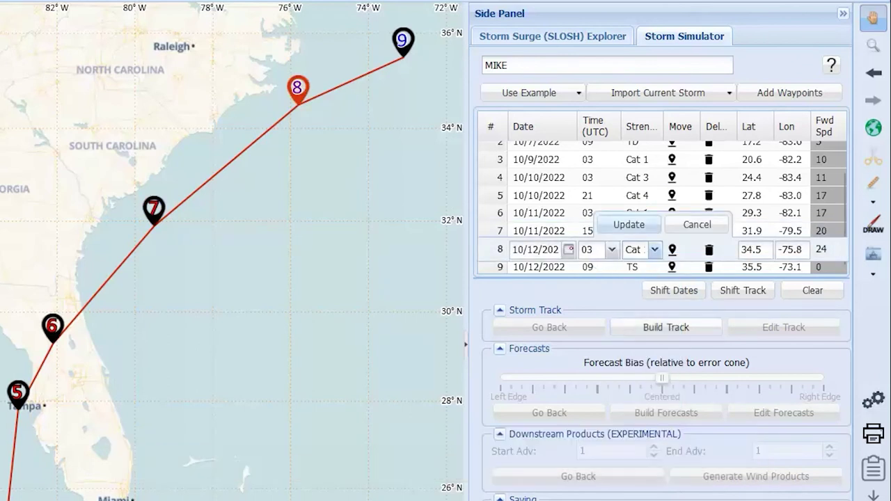
left_click(629, 224)
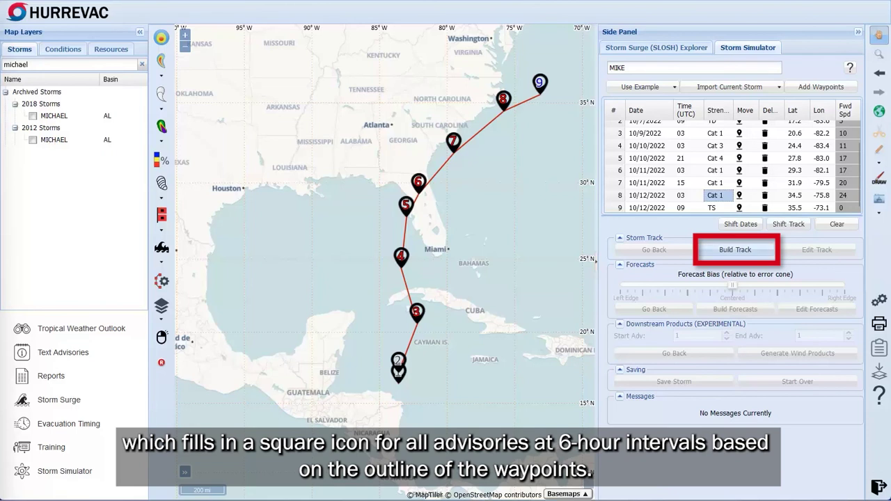
Build the storm track from the waypoints and open the track for editing individual advisories.
left_click(734, 249)
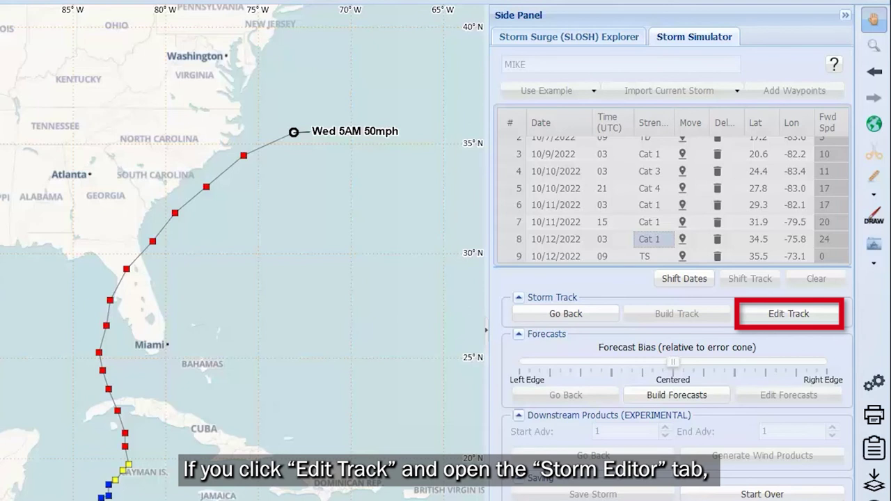
left_click(789, 313)
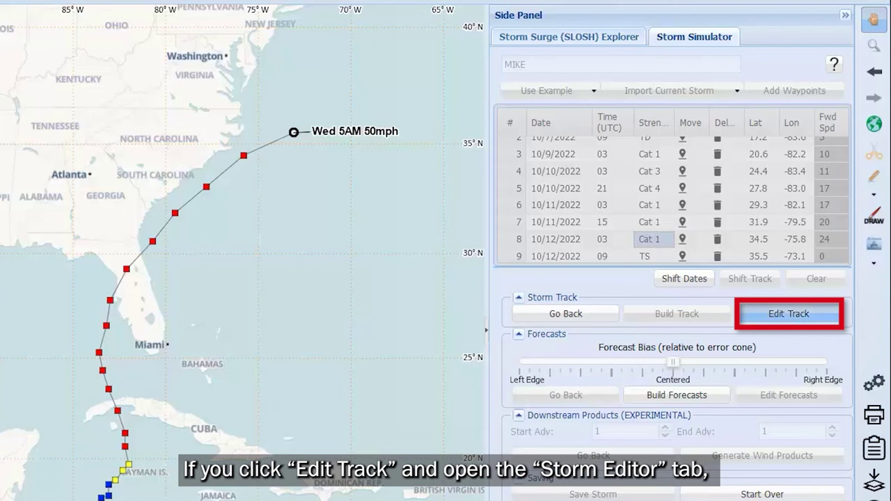
left_click(789, 314)
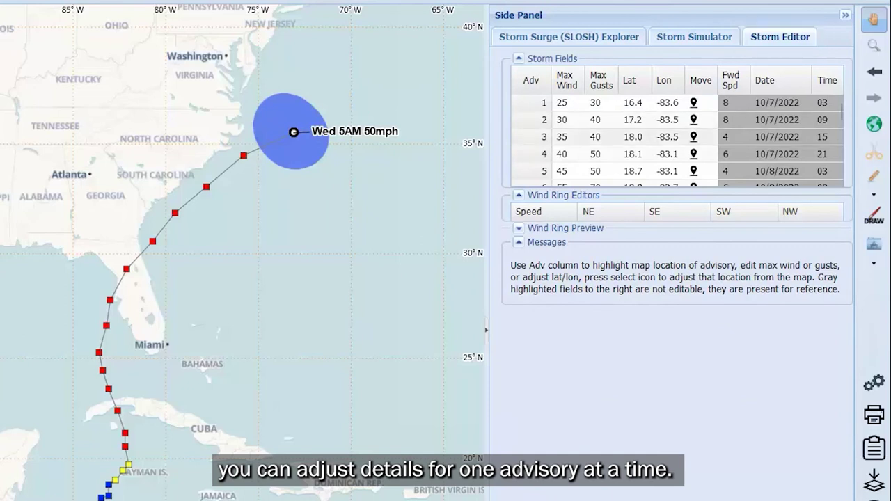
Examine the map positions and wind ring values of advisories 14, 15 and 16.
scroll(676, 139, "down", 3)
scroll(677, 139, "down", 1)
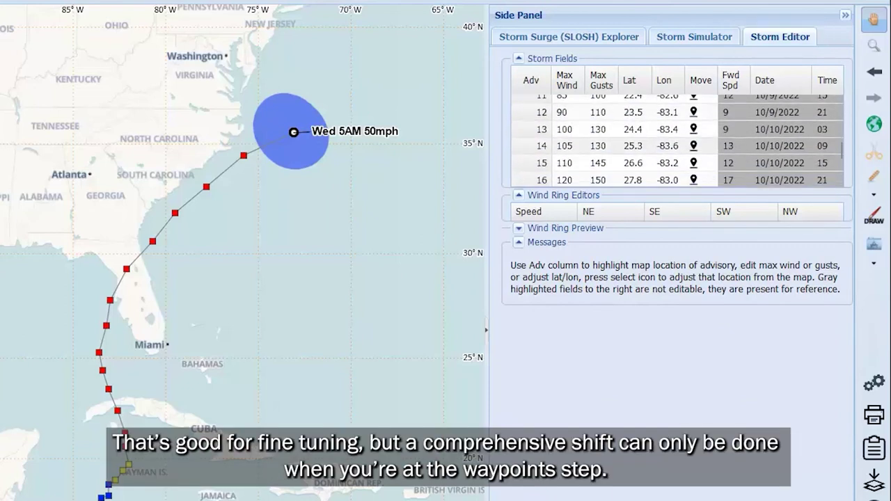
left_click(531, 146)
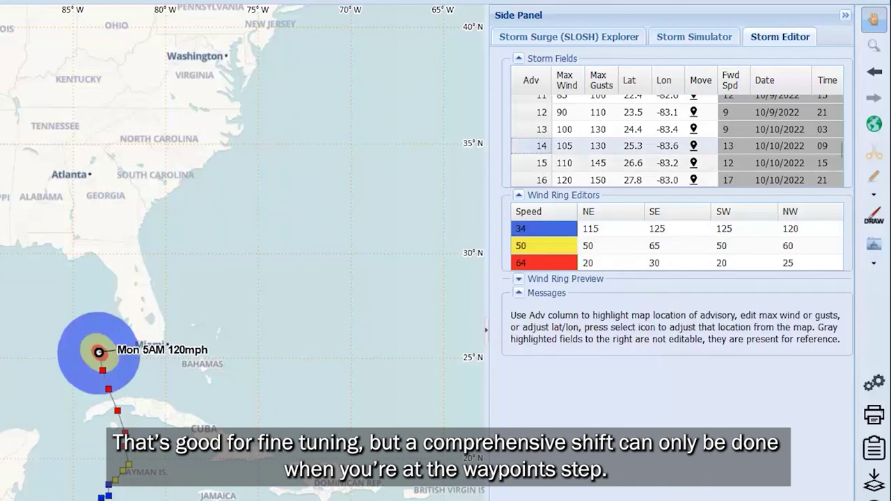
left_click(531, 163)
left_click(531, 180)
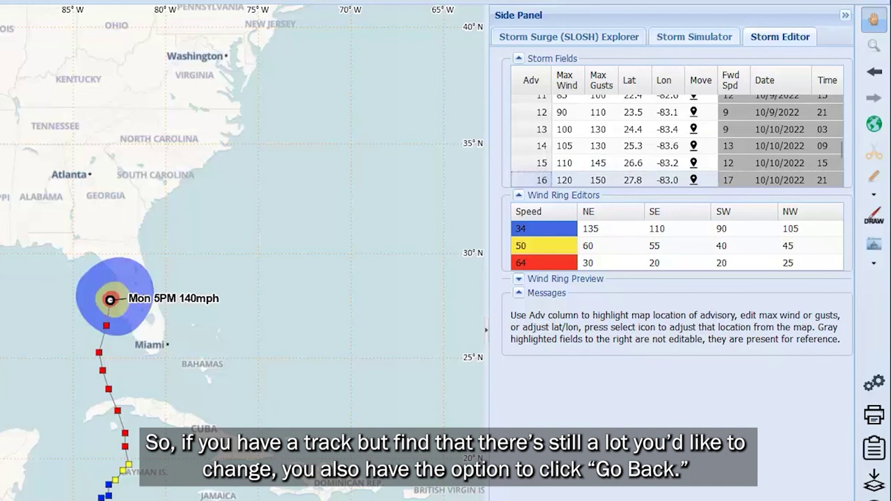
Discard the built track to return to the waypoints, and rebuild the track as an updated version.
left_click(693, 36)
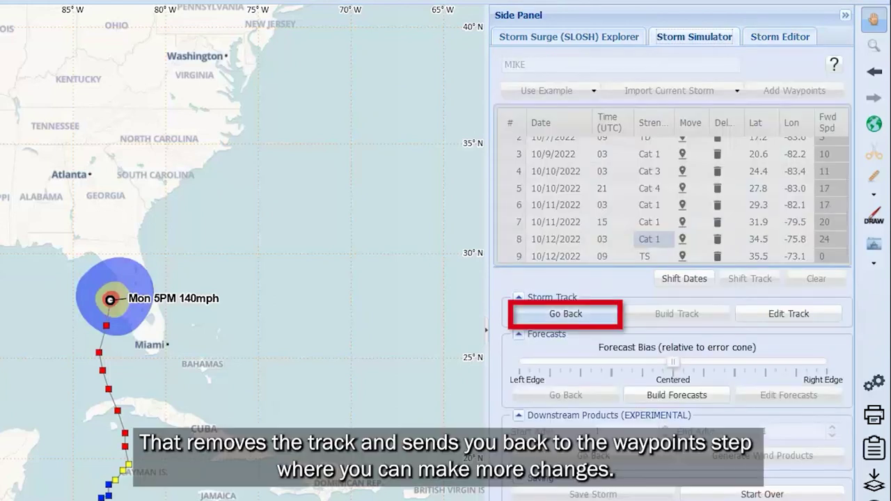
left_click(565, 313)
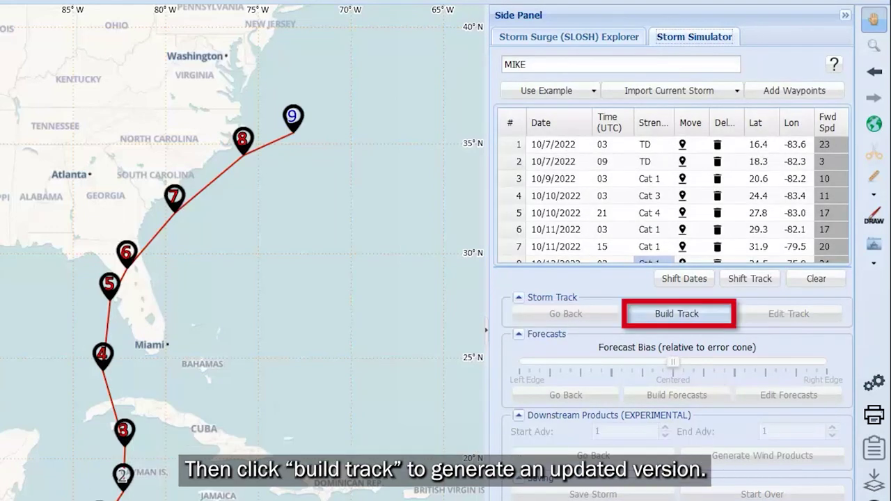
left_click(676, 313)
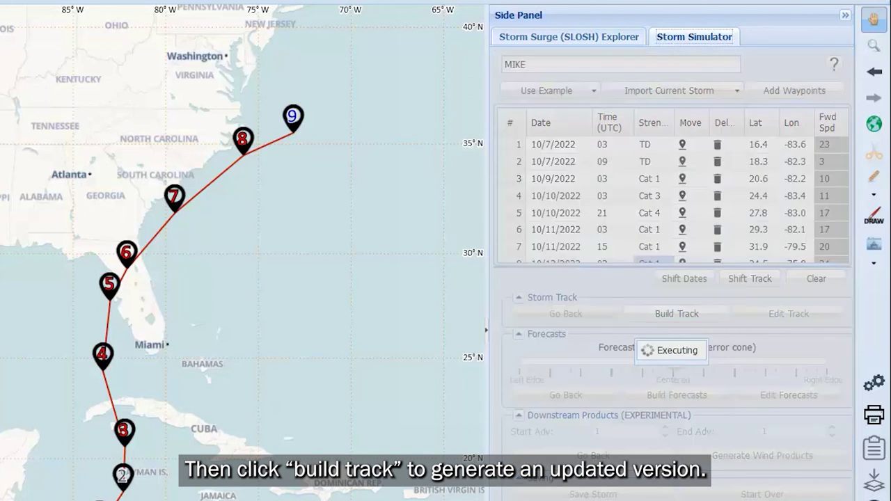